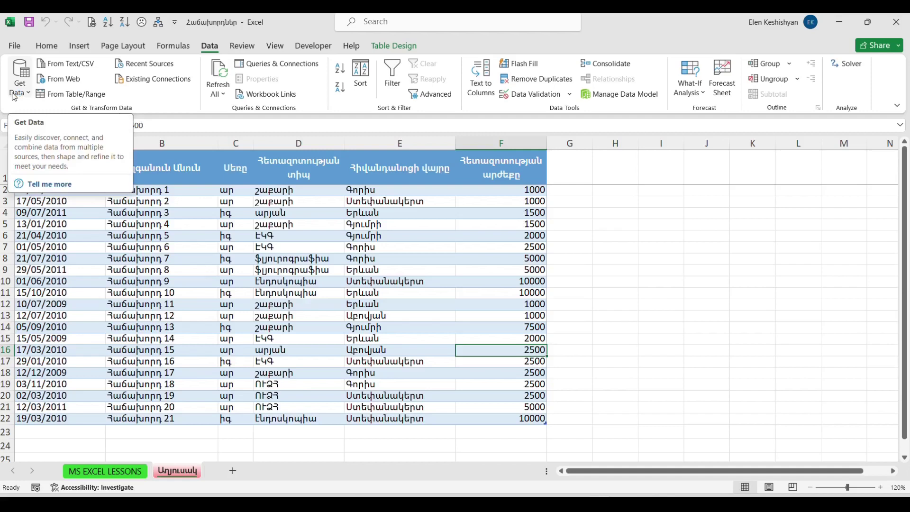
# Browse the Get Data source list and close it without importing anything
pyautogui.click(29, 93)
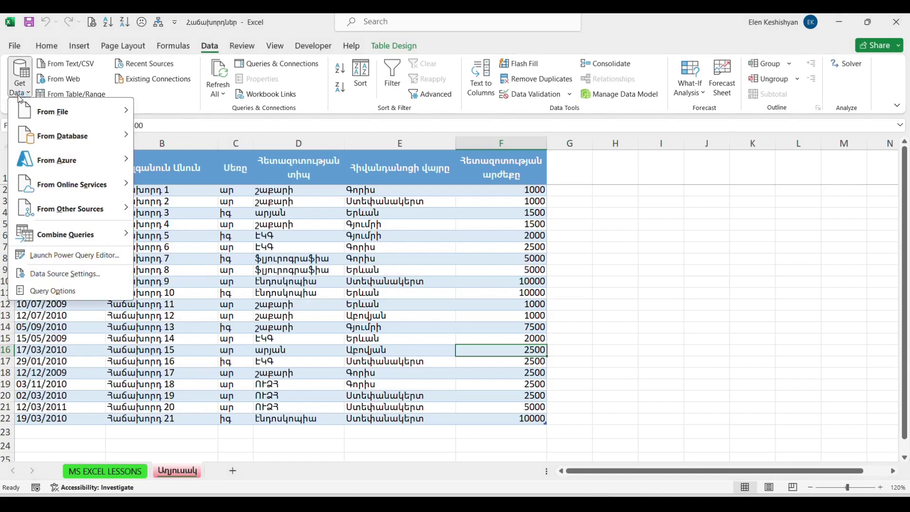
pyautogui.click(175, 166)
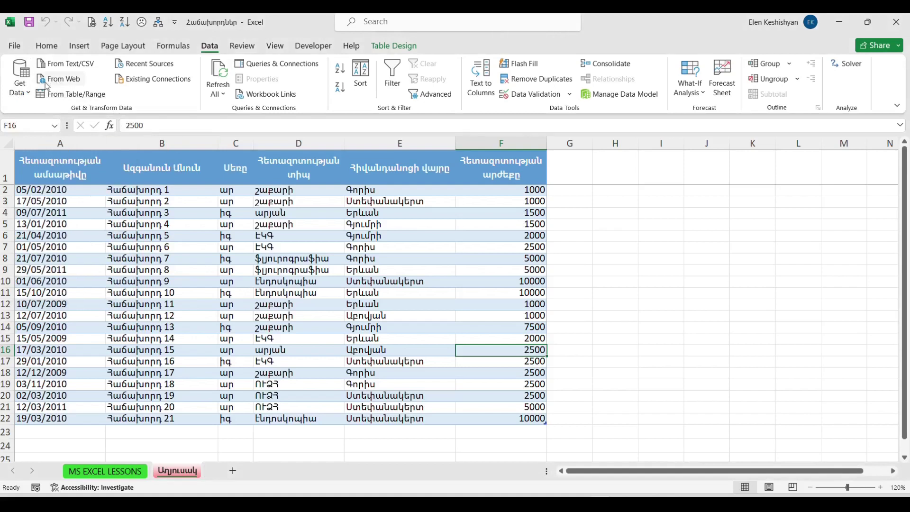
pyautogui.click(28, 94)
pyautogui.moveTo(45, 113)
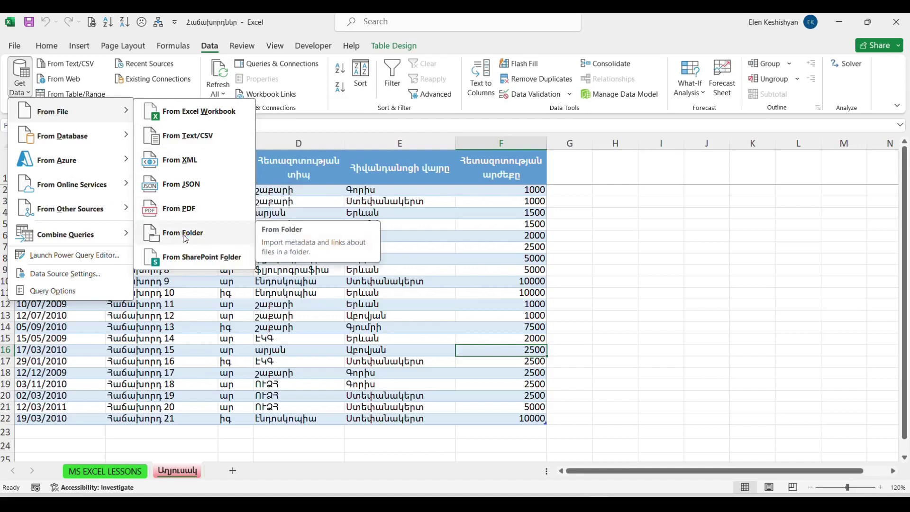
pyautogui.click(97, 69)
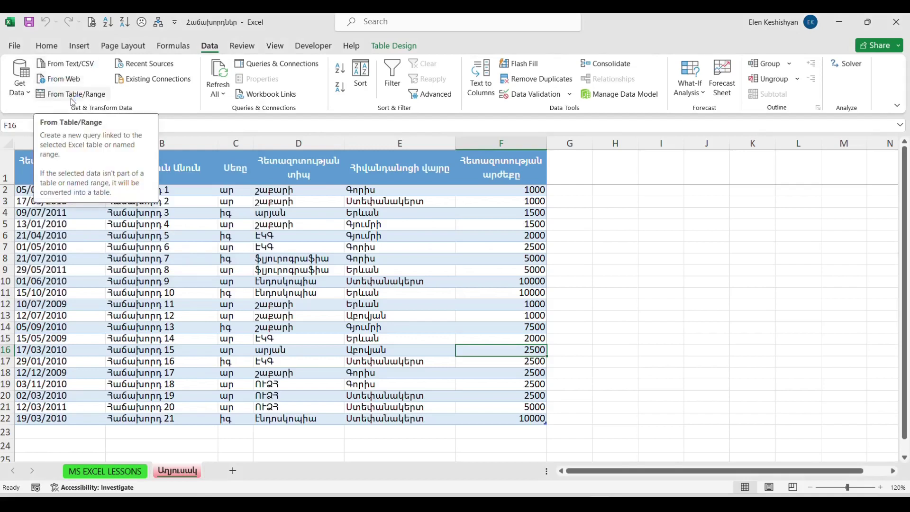
# Create a query from the customer table with From Table/Range
pyautogui.click(180, 271)
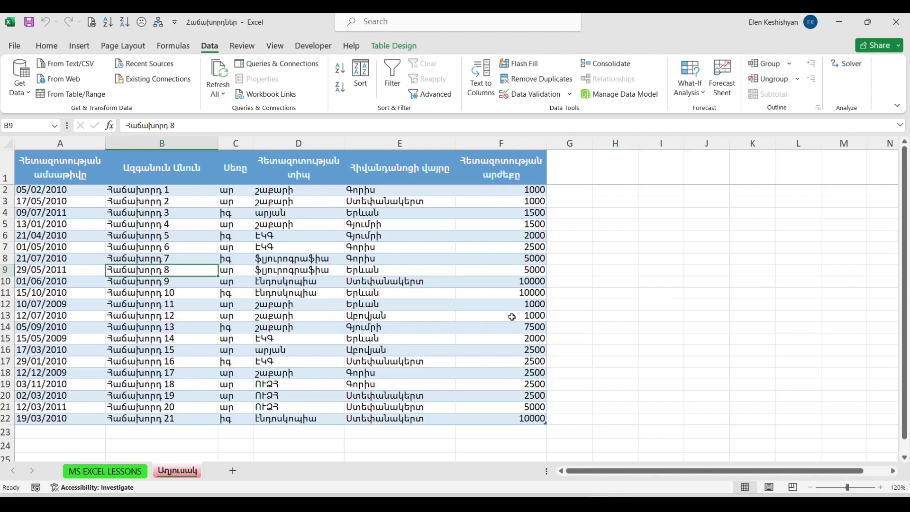
pyautogui.click(347, 237)
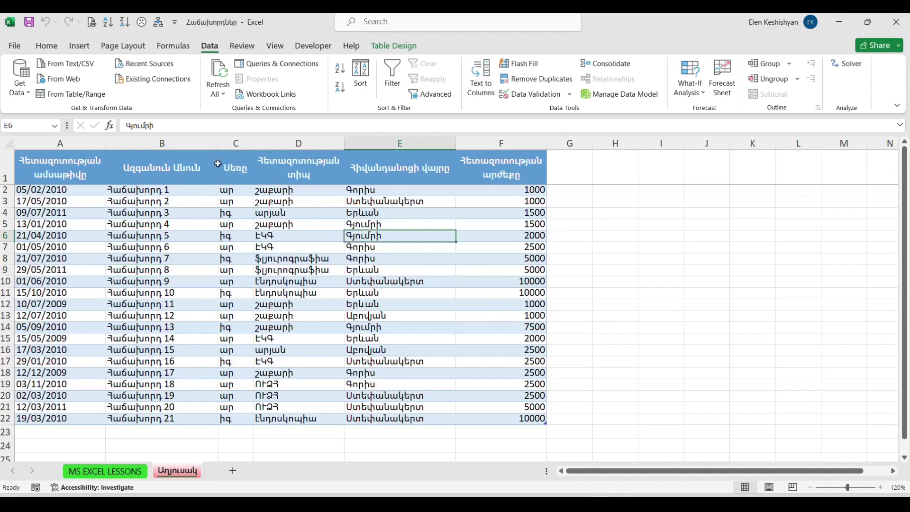
pyautogui.click(68, 94)
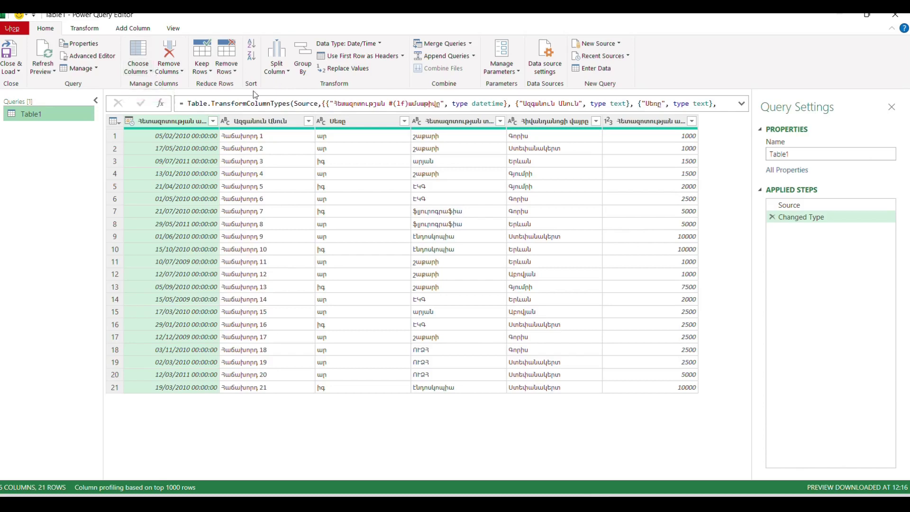
# Delete the automatic Changed Type step from Table1's Applied Steps
pyautogui.click(86, 31)
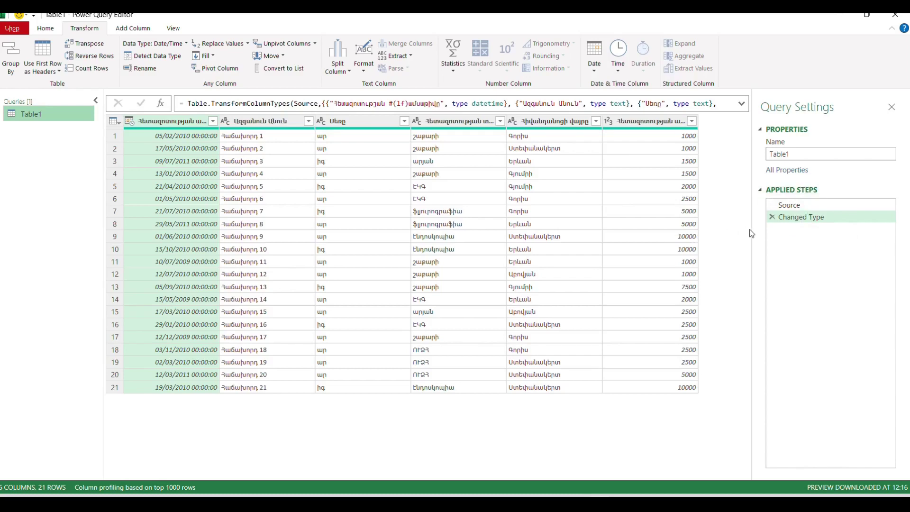
pyautogui.click(771, 216)
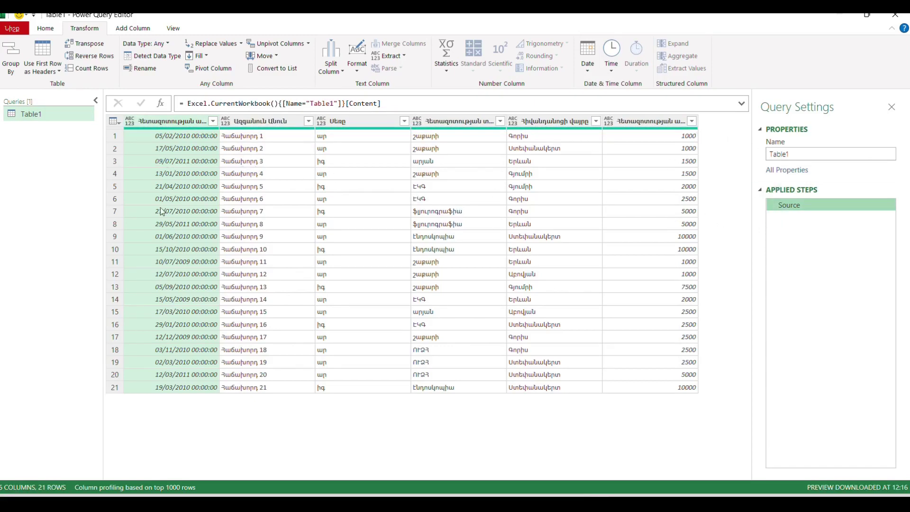
# Set the first column's type to Date and the value column's type to Whole Number
pyautogui.click(130, 122)
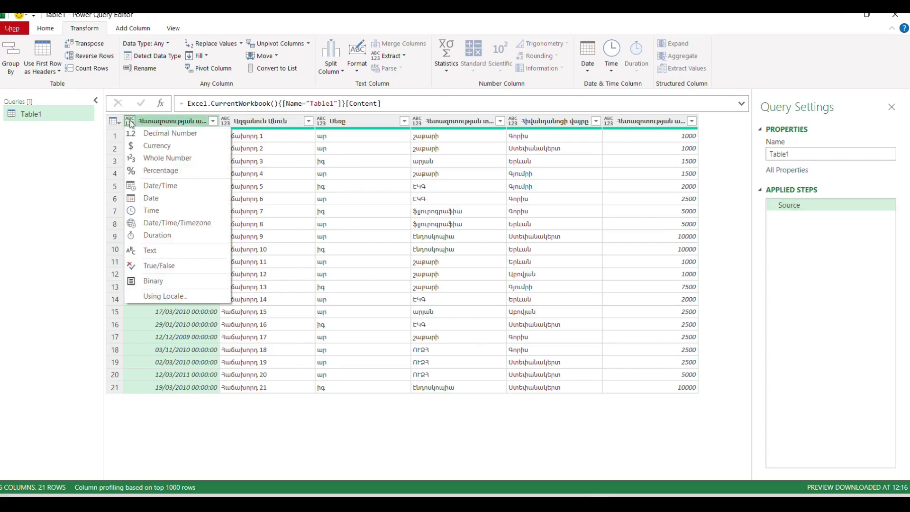
pyautogui.click(149, 199)
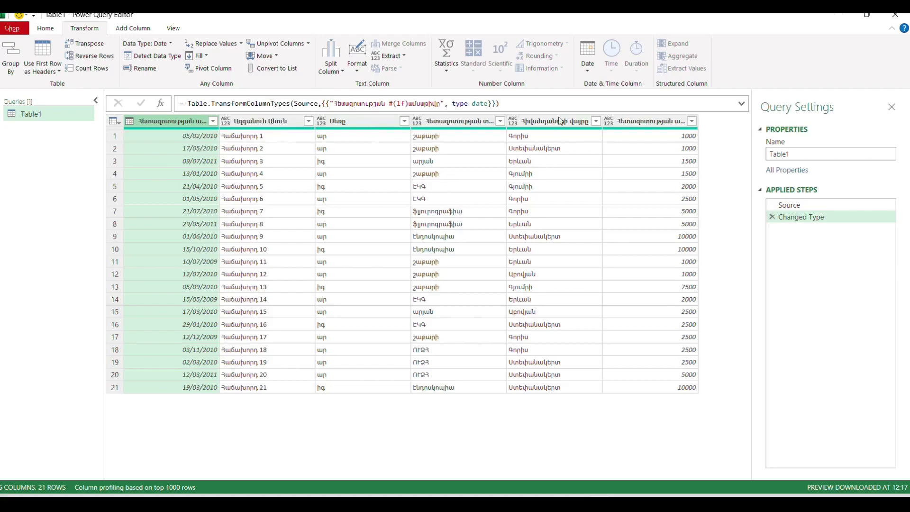
pyautogui.click(516, 122)
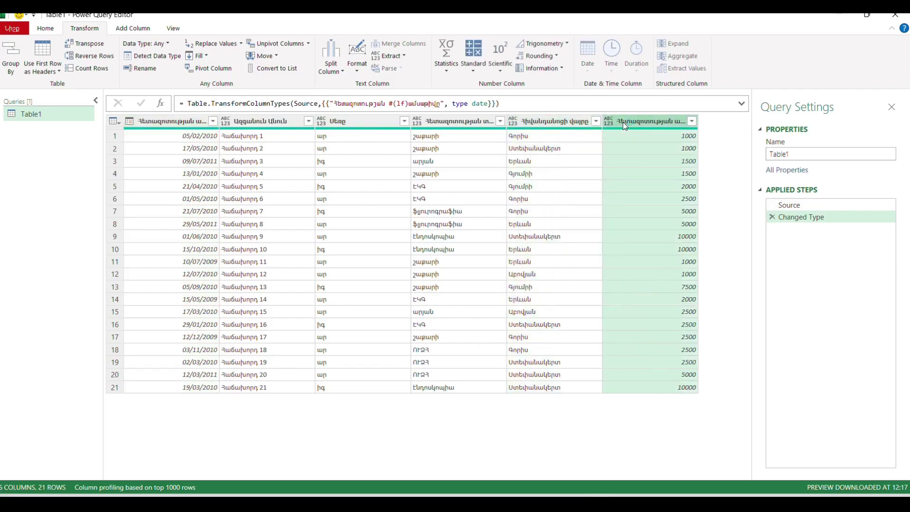
pyautogui.click(609, 121)
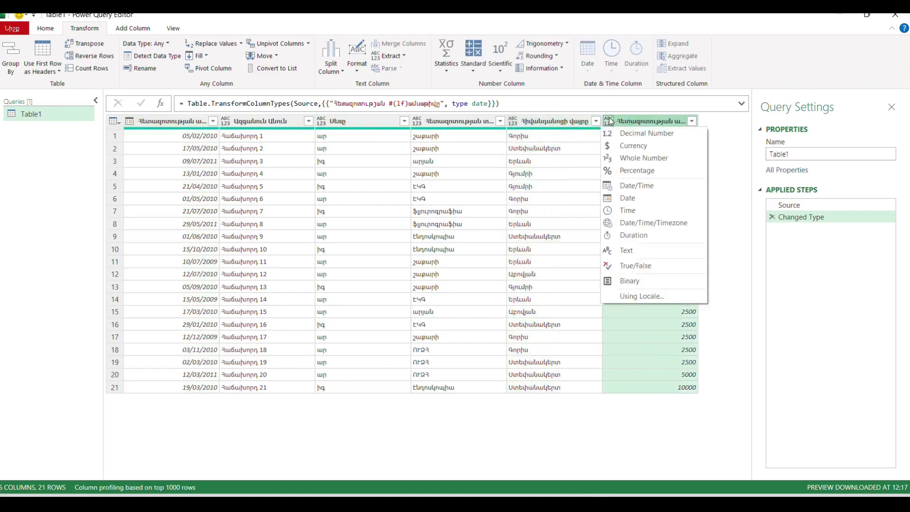
pyautogui.click(632, 159)
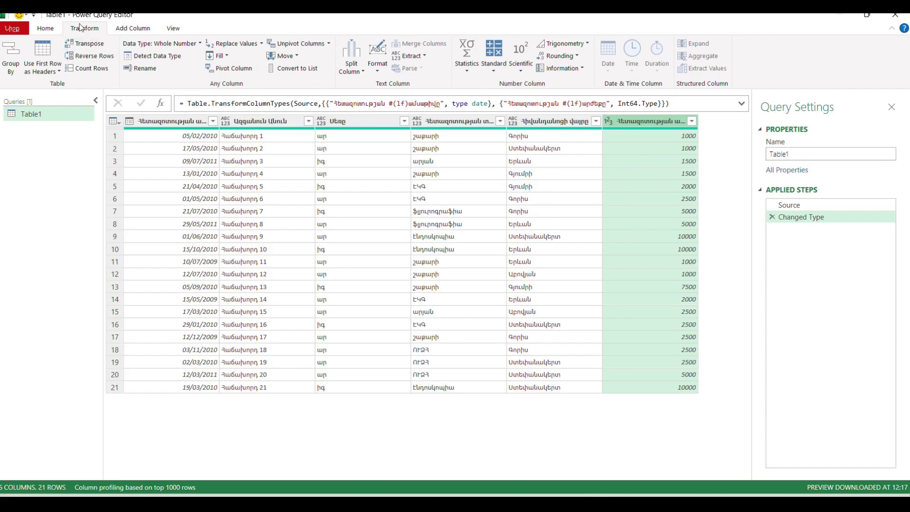
# Reverse the table rows, then select the value, date and name columns together
pyautogui.click(87, 57)
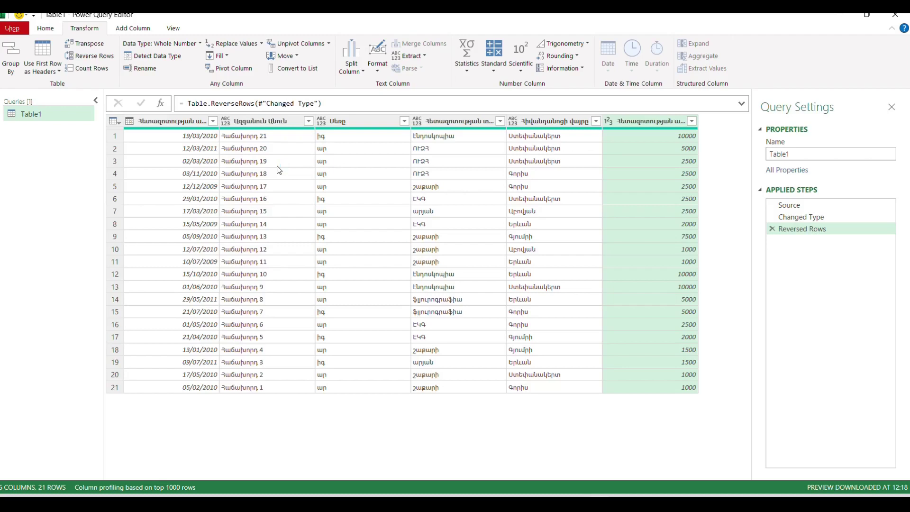
pyautogui.click(159, 122)
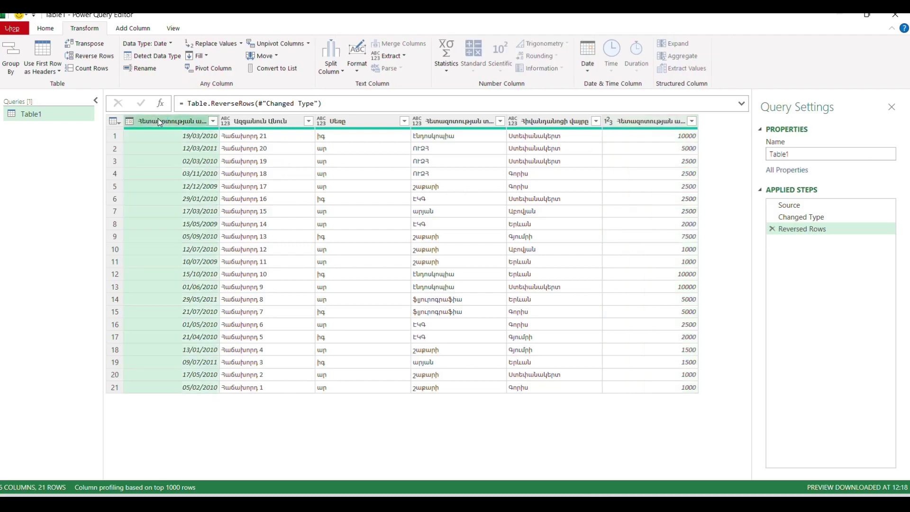
pyautogui.keyDown('ctrl'); pyautogui.click(268, 125); pyautogui.keyUp('ctrl')
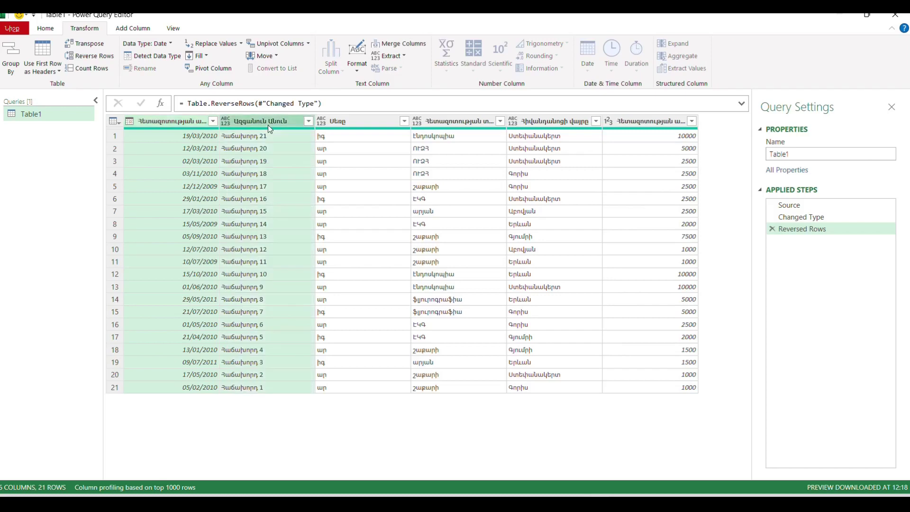
pyautogui.click(630, 127)
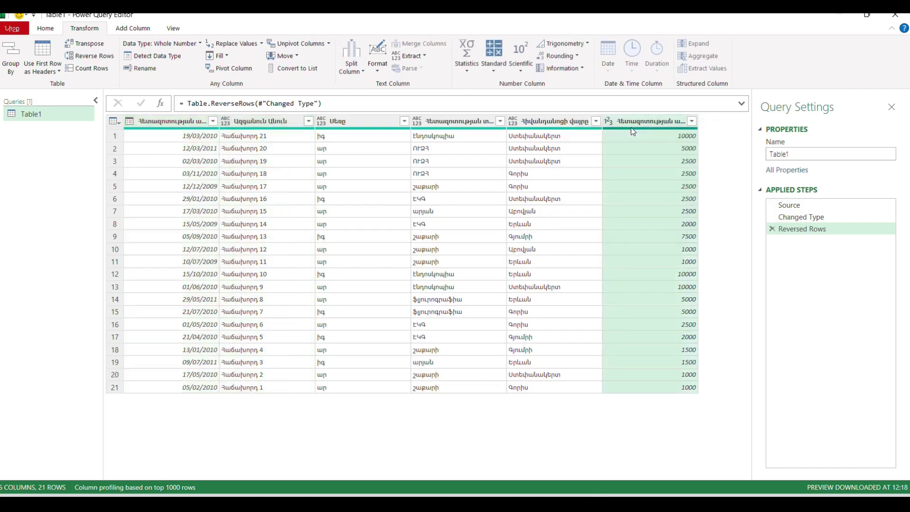
pyautogui.keyDown('ctrl'); pyautogui.click(181, 123); pyautogui.keyUp('ctrl')
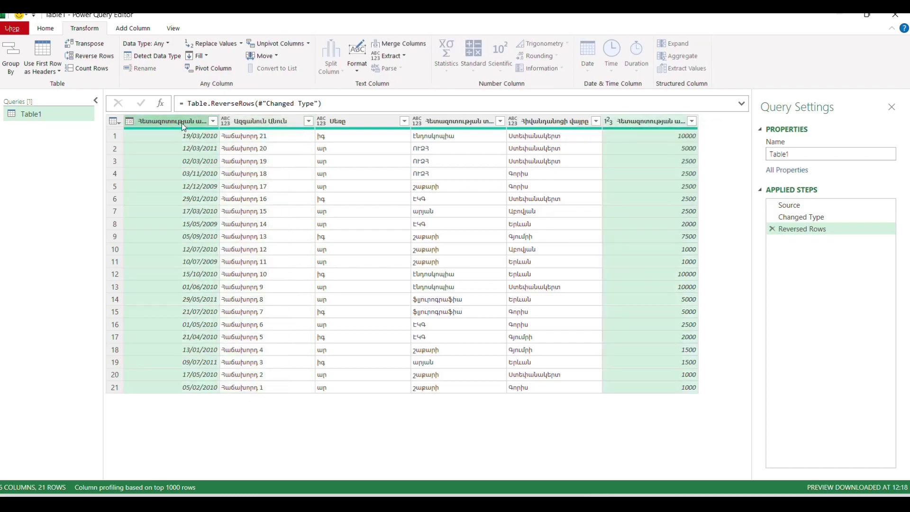
pyautogui.keyDown('ctrl'); pyautogui.click(251, 123); pyautogui.keyUp('ctrl')
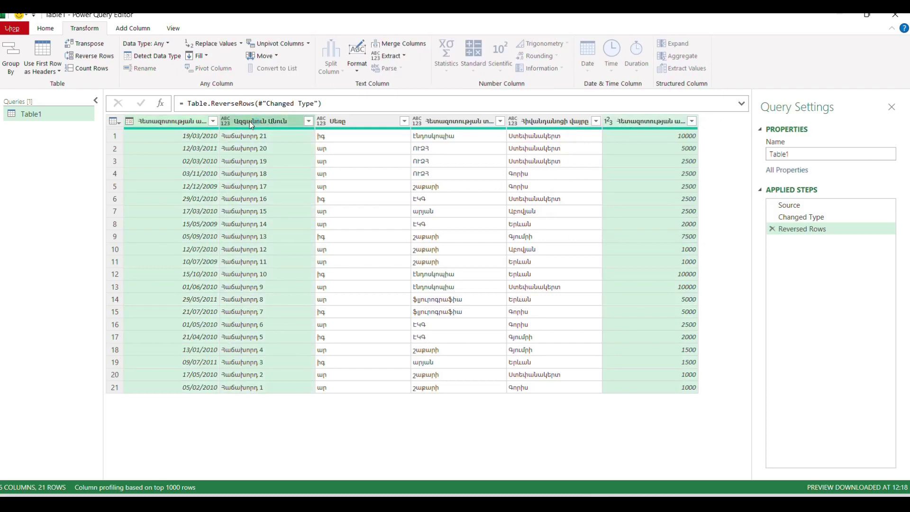
# Apply Remove Other Columns so only the value, date and name columns remain
pyautogui.click(50, 29)
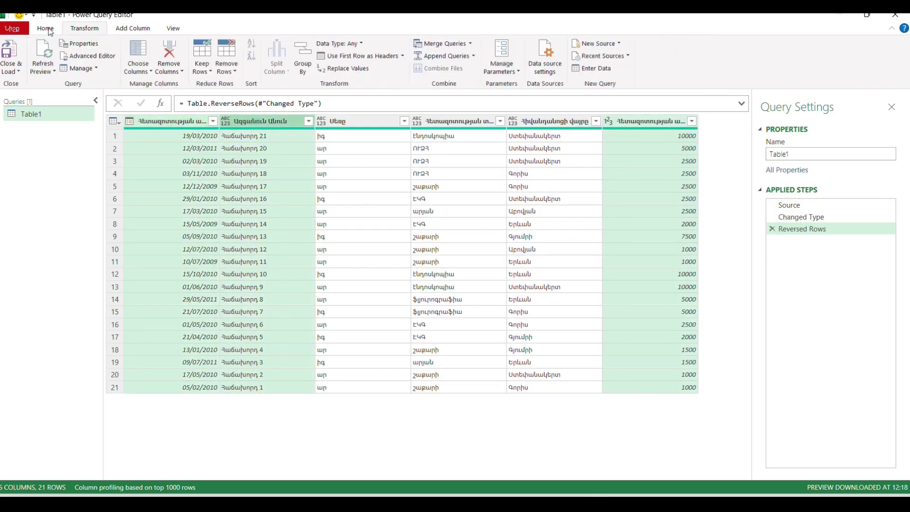
pyautogui.click(181, 73)
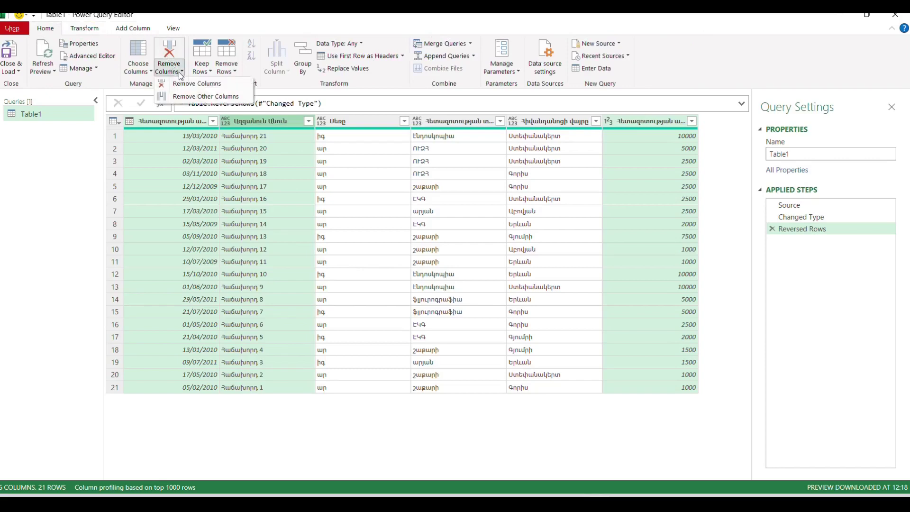
pyautogui.click(182, 98)
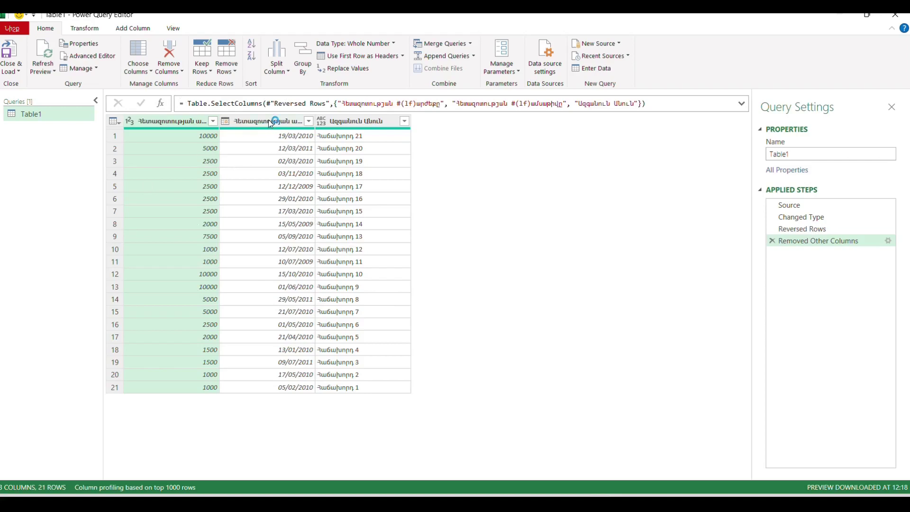
# Drag the value column to the far right so columns read date, name, value
pyautogui.moveTo(151, 125); pyautogui.dragTo(433, 118)
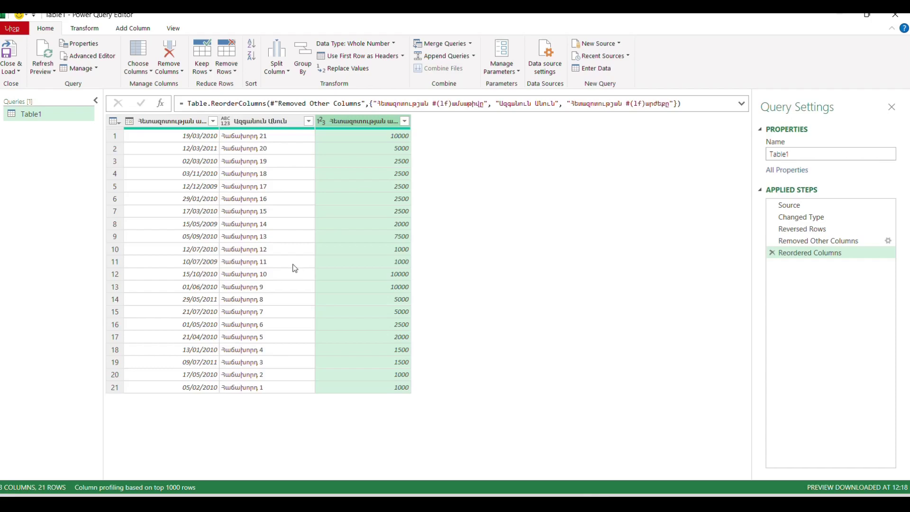
pyautogui.click(14, 72)
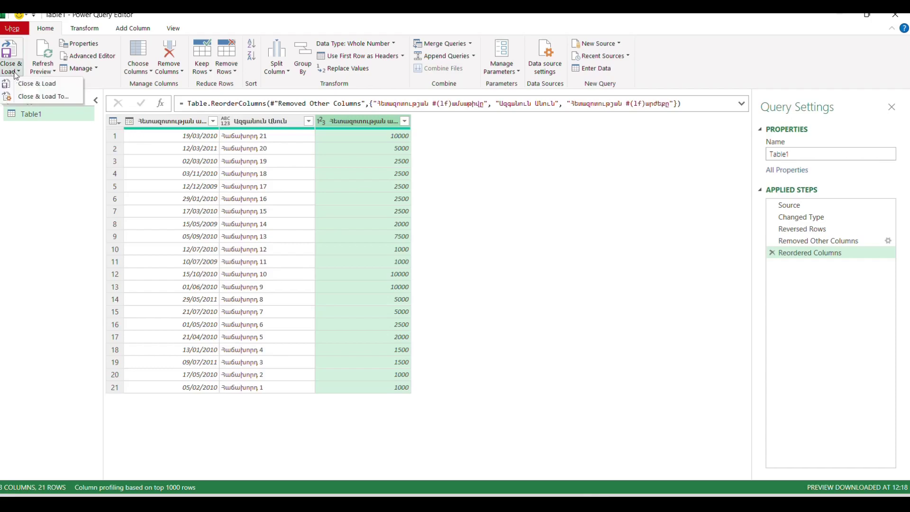
# Close & Load To a Table on a new worksheet
pyautogui.click(40, 96)
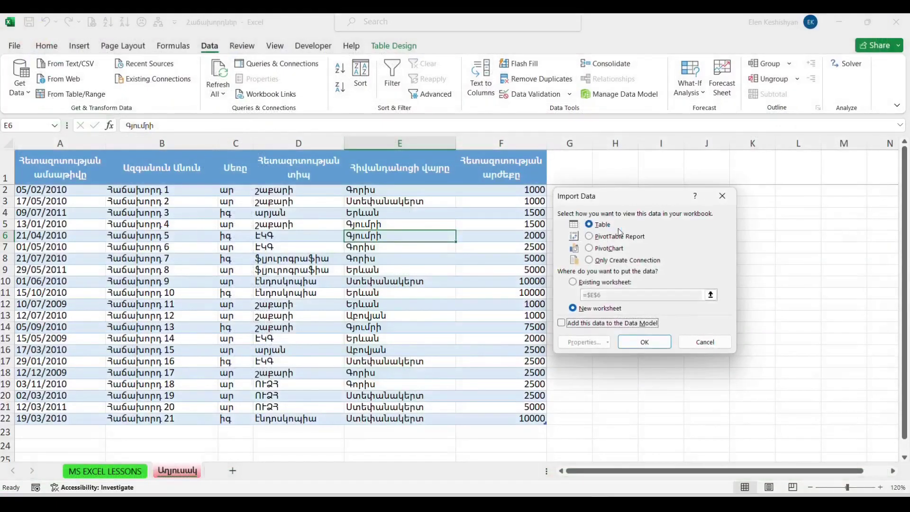
pyautogui.click(589, 236)
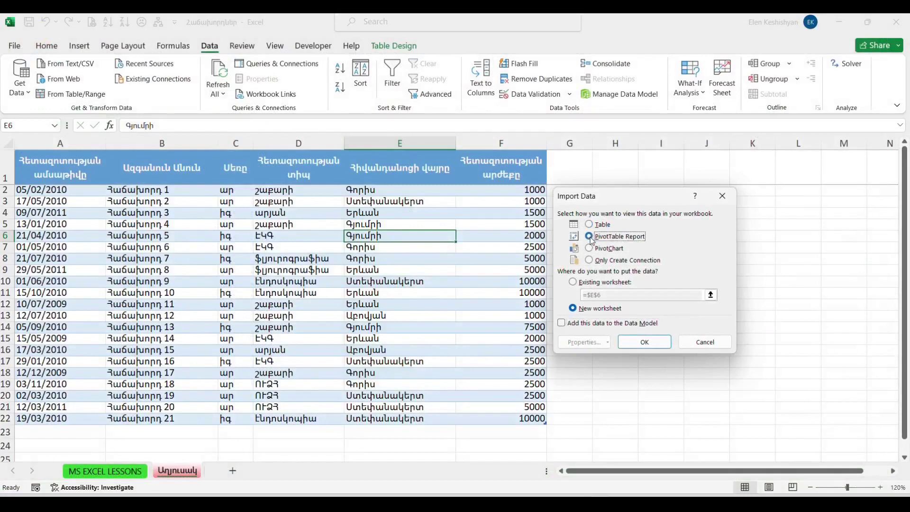
pyautogui.click(590, 248)
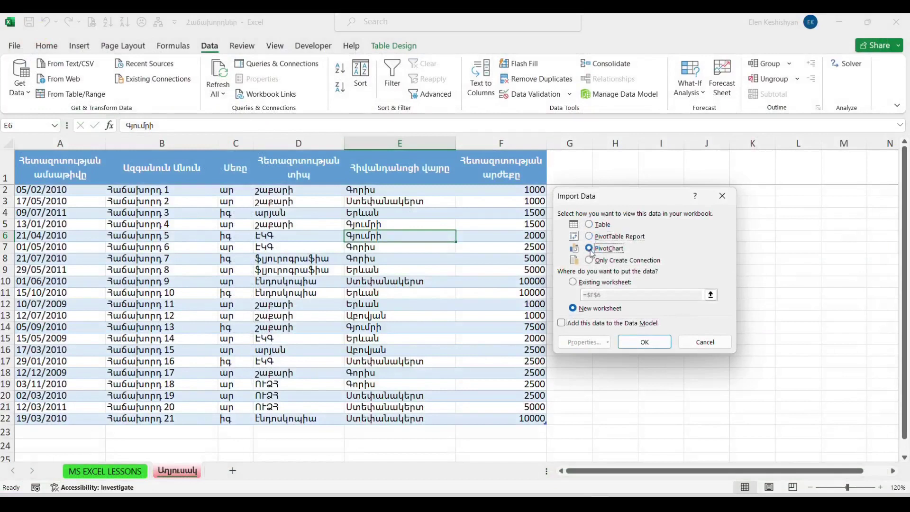
pyautogui.click(590, 260)
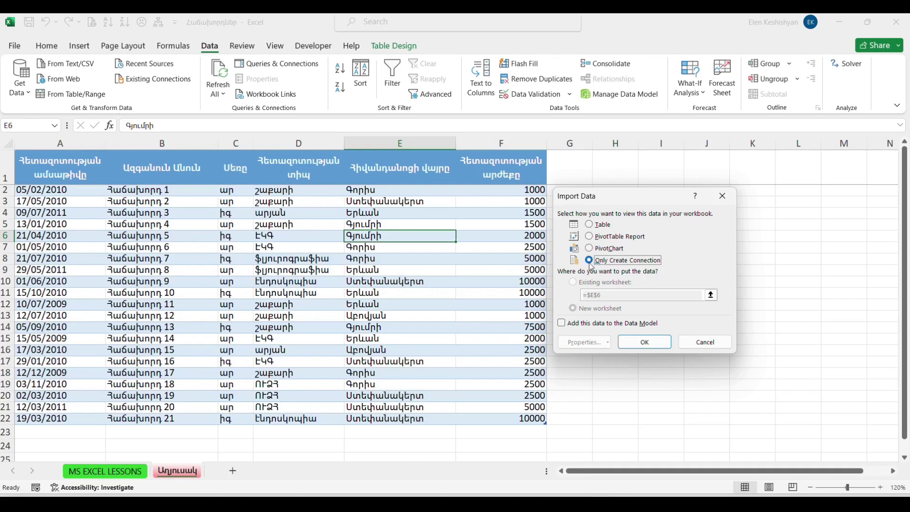
pyautogui.click(590, 226)
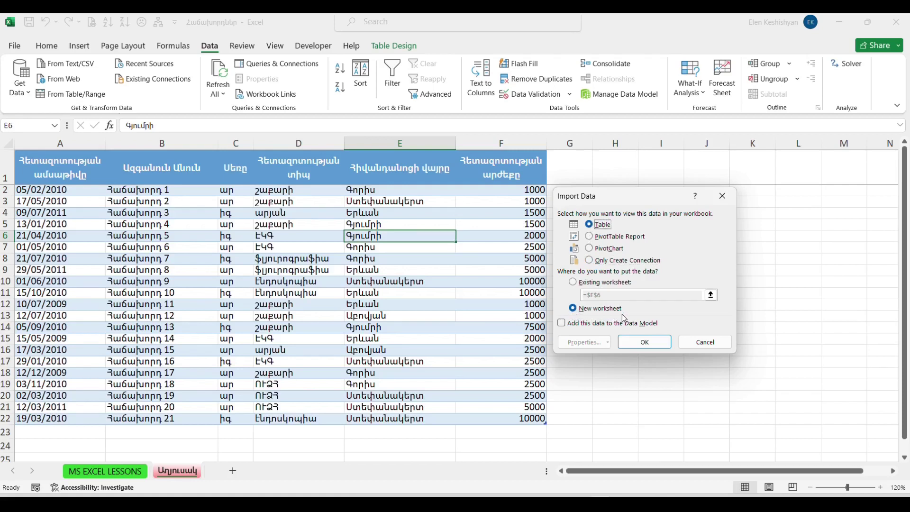
pyautogui.click(645, 342)
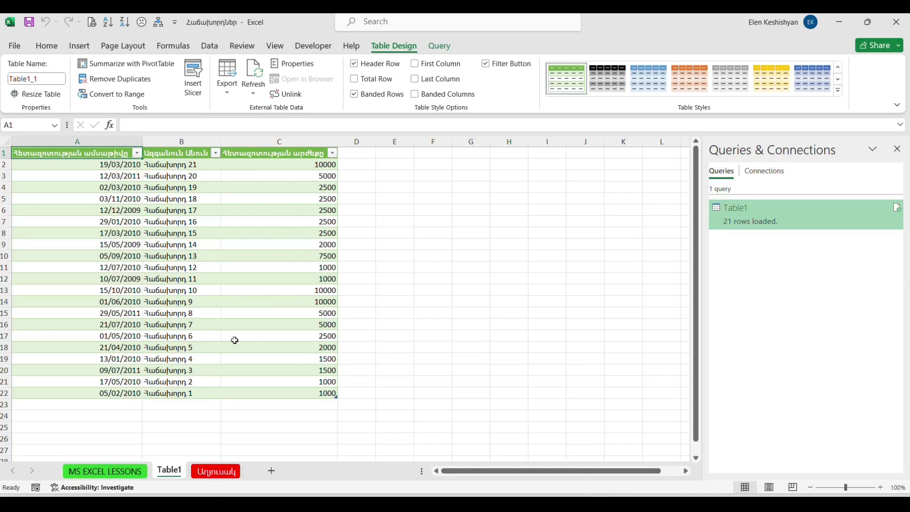
# On the Սյուսակ sheet, add row 23: Հաճախորդ 22, value 20000, date 20/03/2011
pyautogui.click(211, 473)
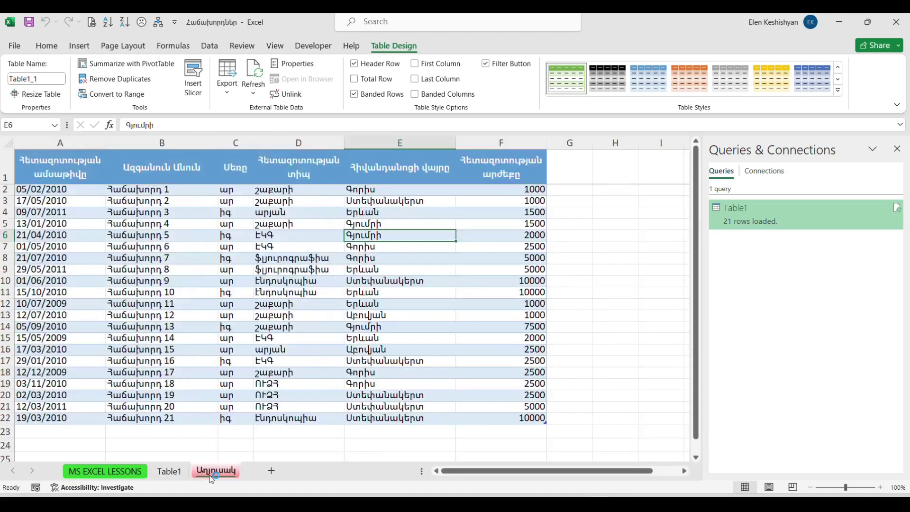
pyautogui.click(166, 428)
pyautogui.write('Հա')
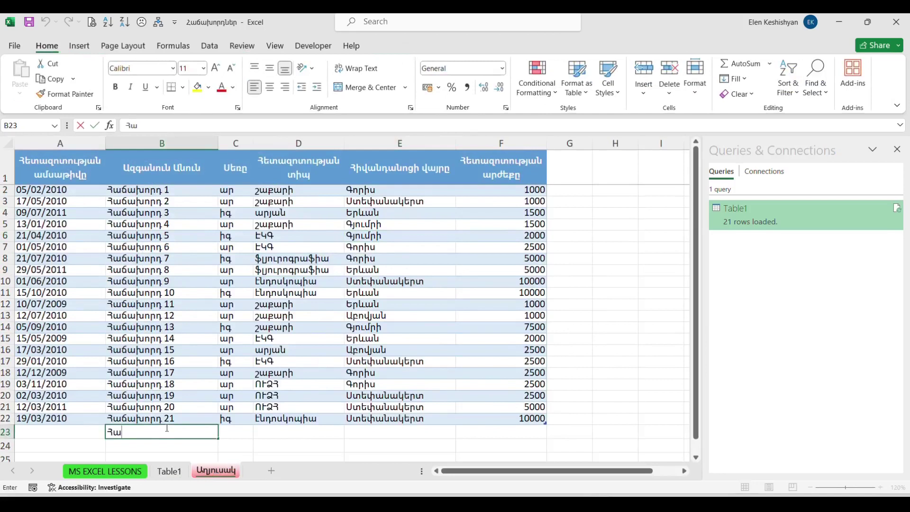
pyautogui.write('ճախորդ 22')
pyautogui.press('Tab')
pyautogui.press('Tab')
pyautogui.press('Tab')
pyautogui.press('Tab')
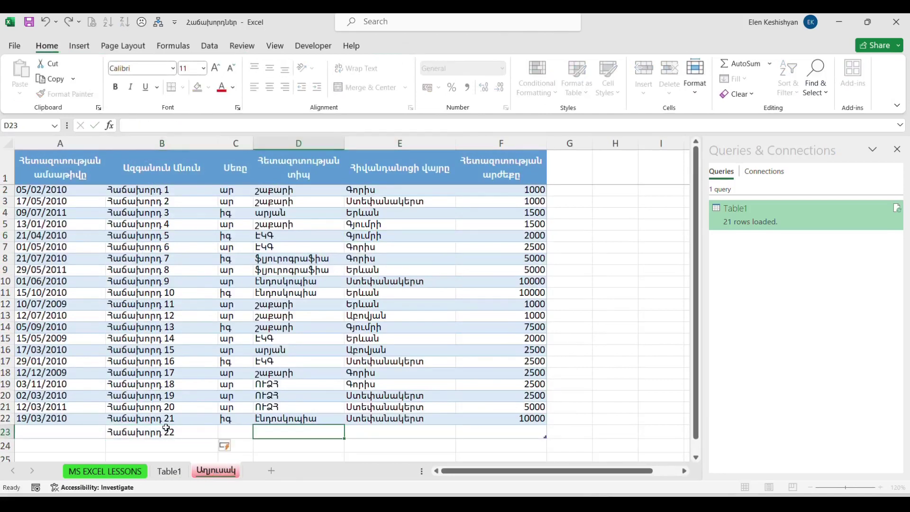
pyautogui.write('20000')
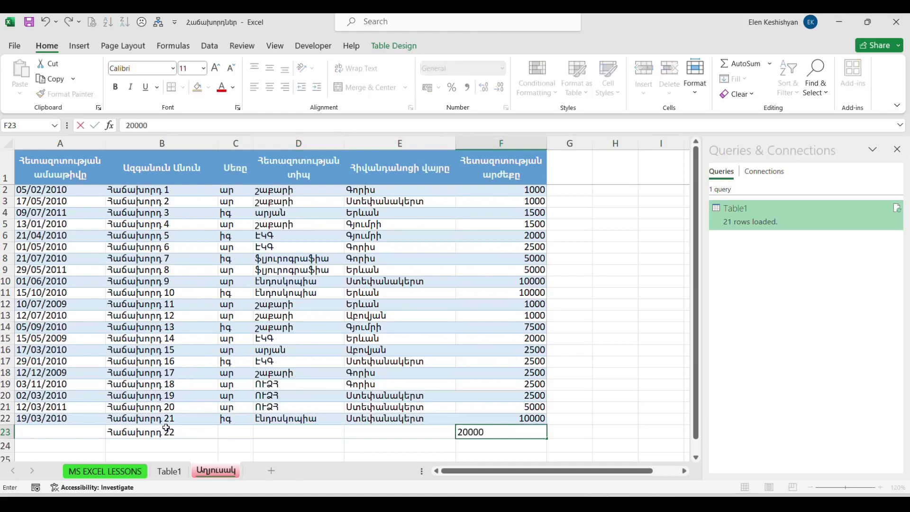
pyautogui.press('Return')
pyautogui.click(78, 432)
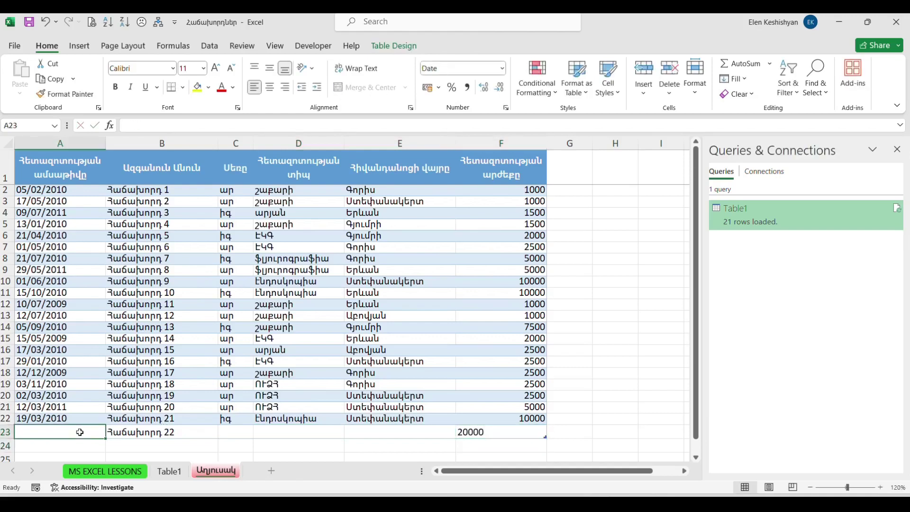
pyautogui.write('20/03/2011')
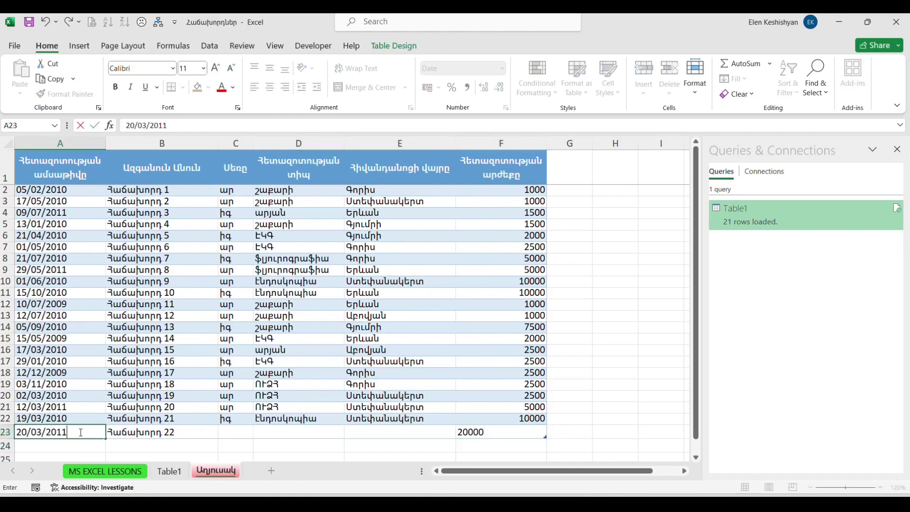
pyautogui.press('Return')
pyautogui.click(176, 474)
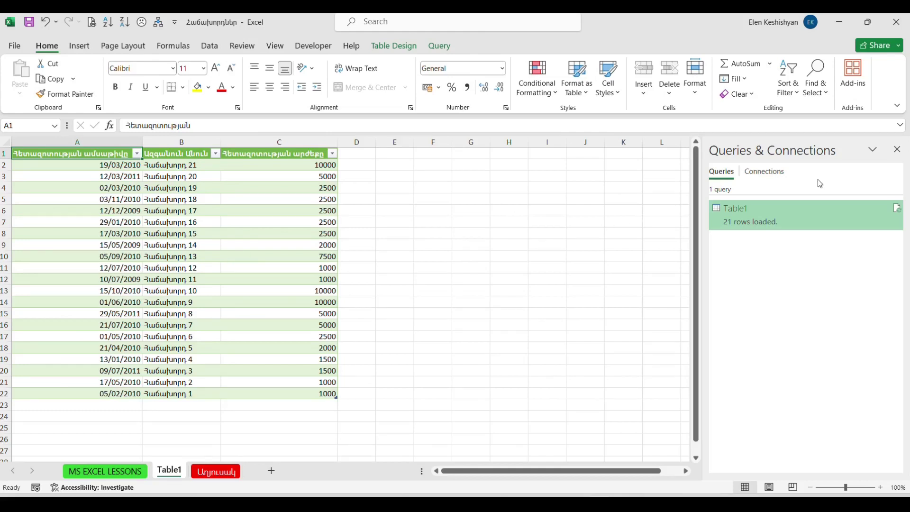
# Refresh the Table1 query and select the new Հաճախորդ 22 row at the top
pyautogui.click(897, 208)
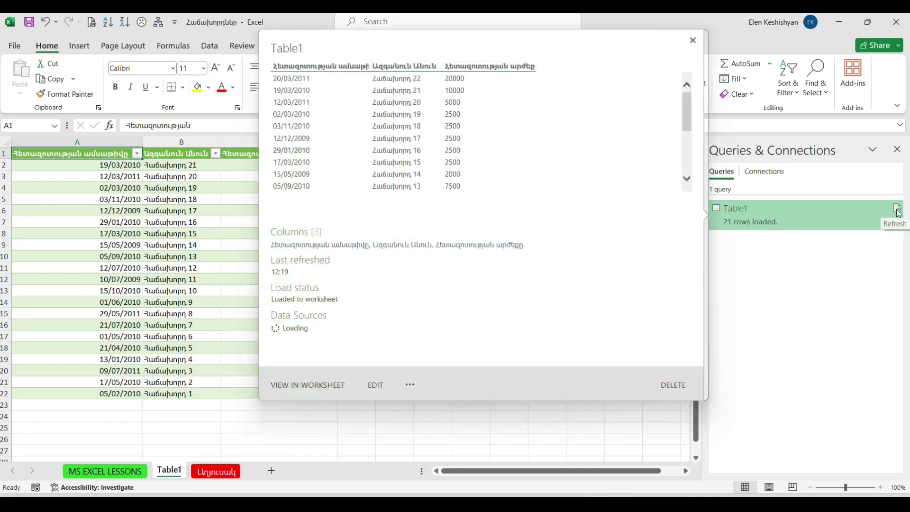
pyautogui.click(897, 209)
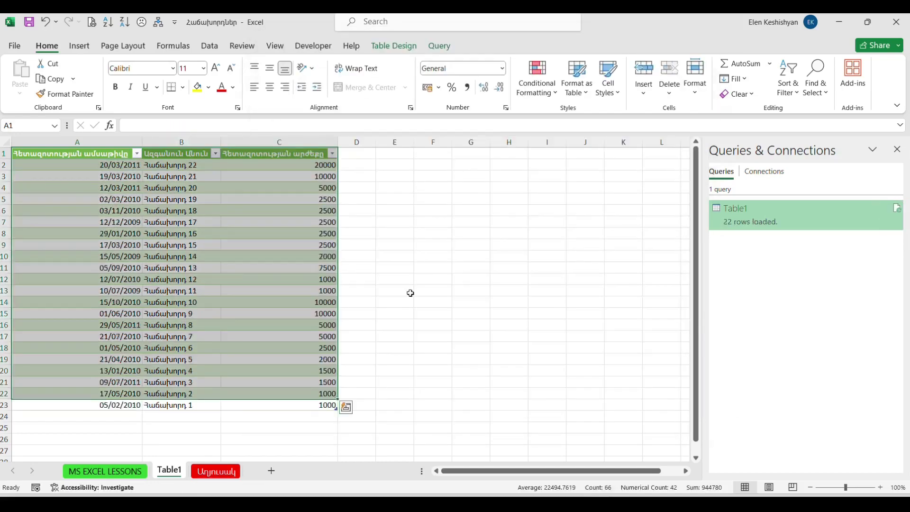
pyautogui.moveTo(103, 164); pyautogui.dragTo(282, 167)
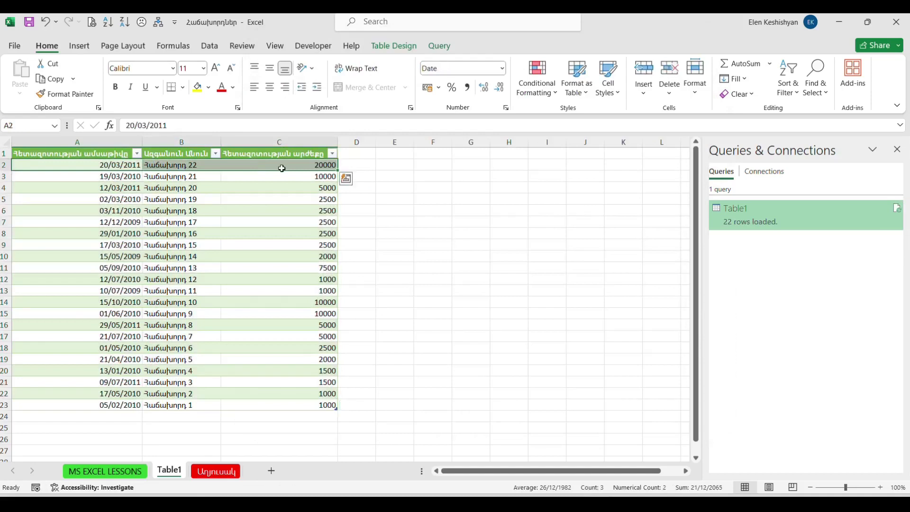